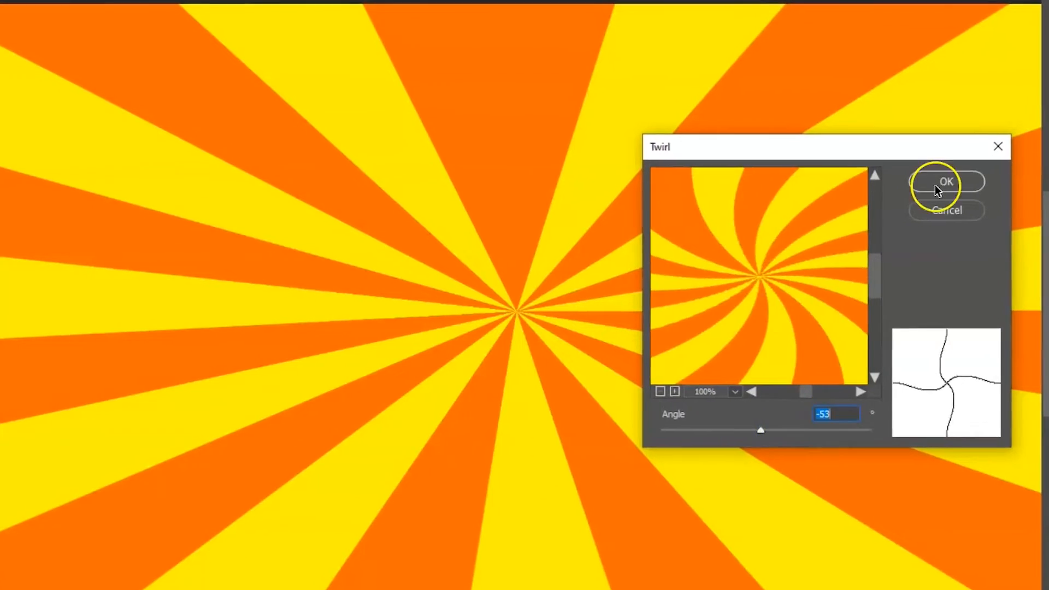
pyautogui.click(935, 180)
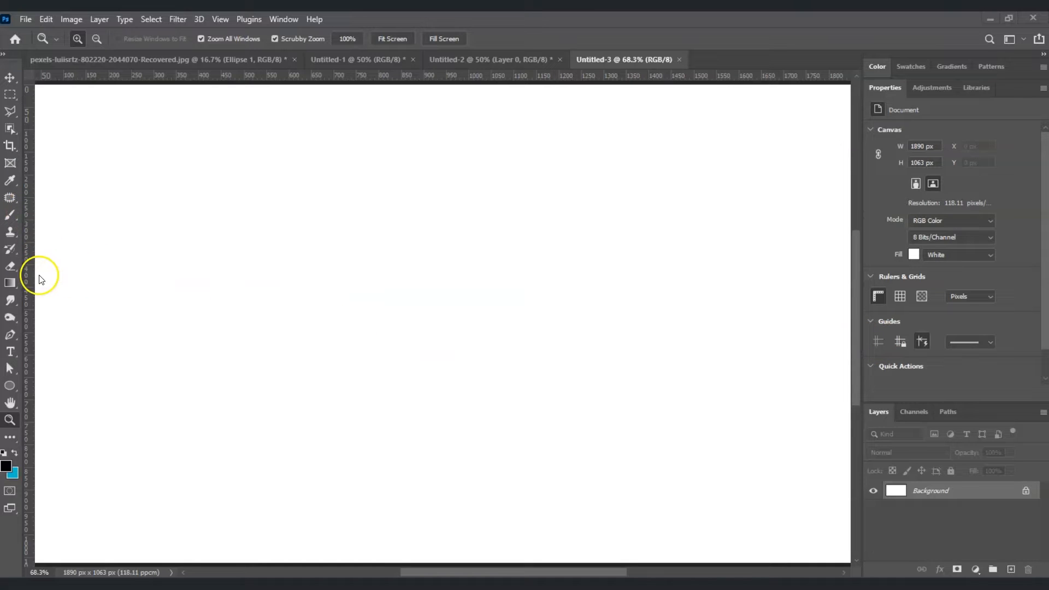
# Activate the Gradient tool and load the Foreground to Background preset from the Basics gradients for editing
pyautogui.click(10, 283)
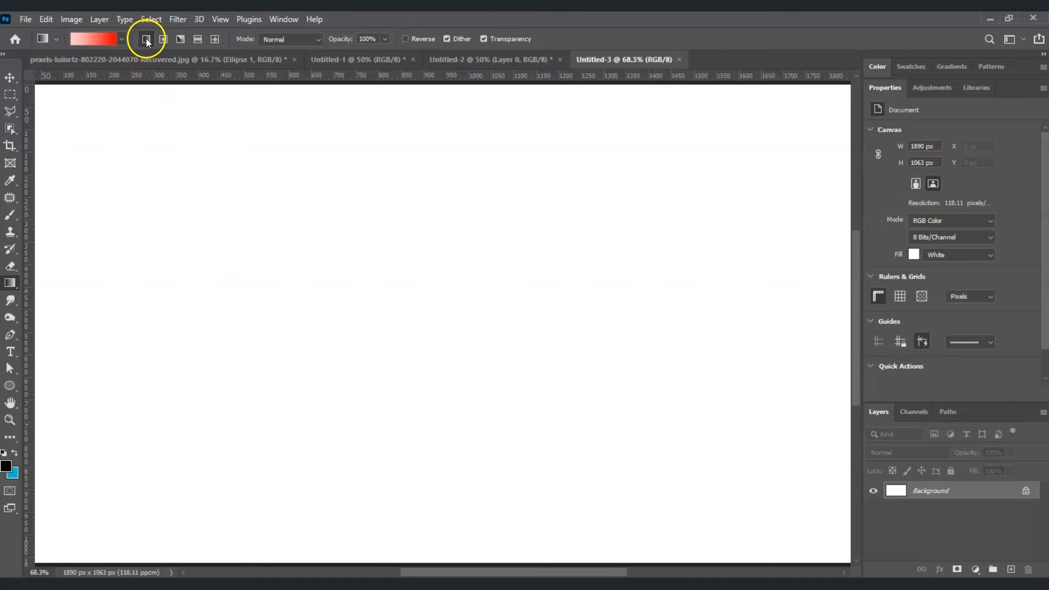
pyautogui.click(103, 36)
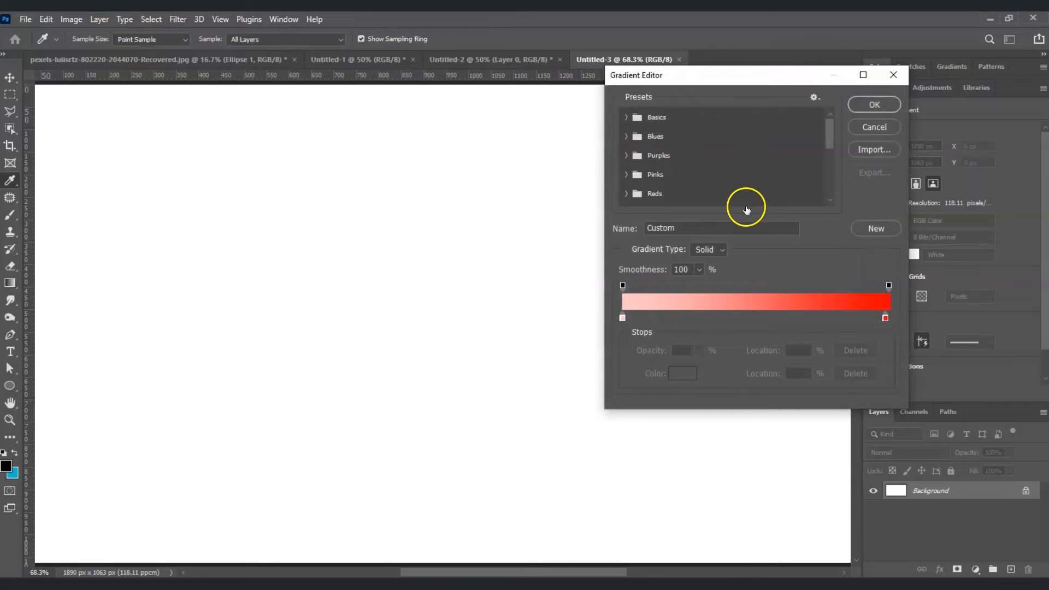
pyautogui.click(626, 117)
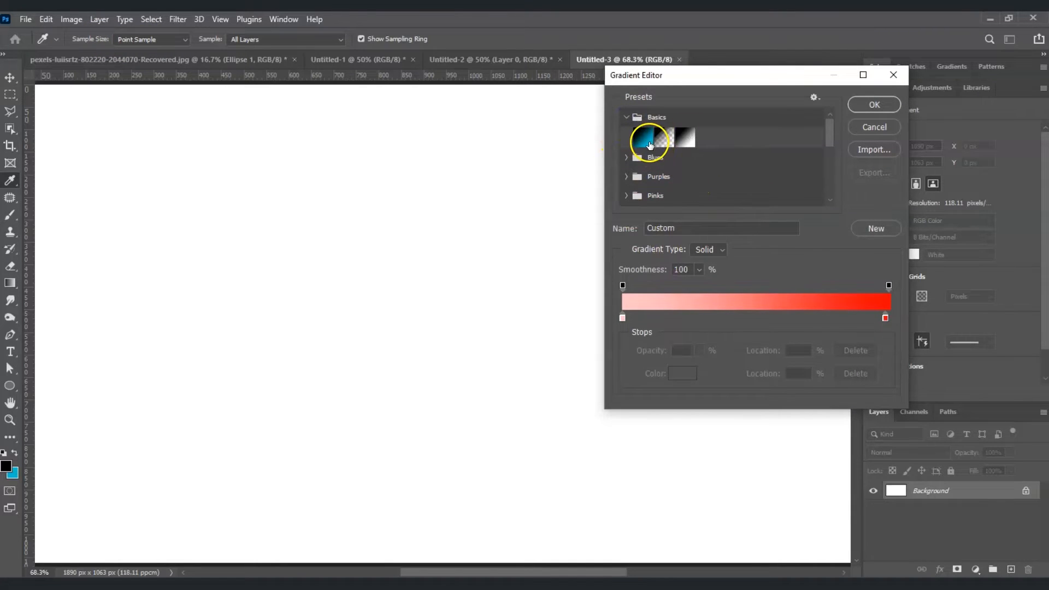
pyautogui.click(643, 138)
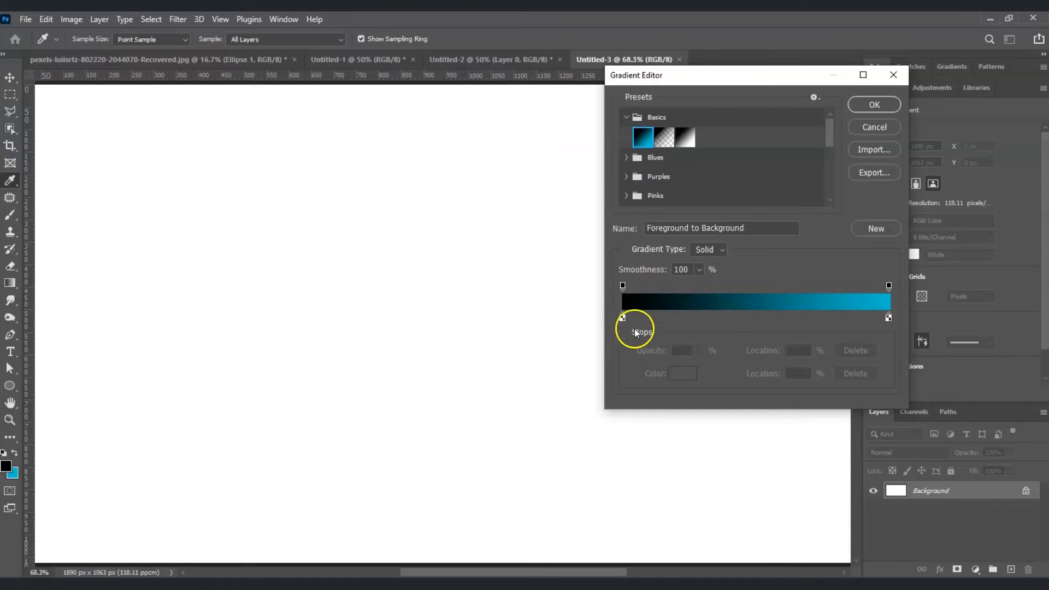
# Set the gradient's starting colour stop at 0% to yellow, fff000
pyautogui.click(621, 318)
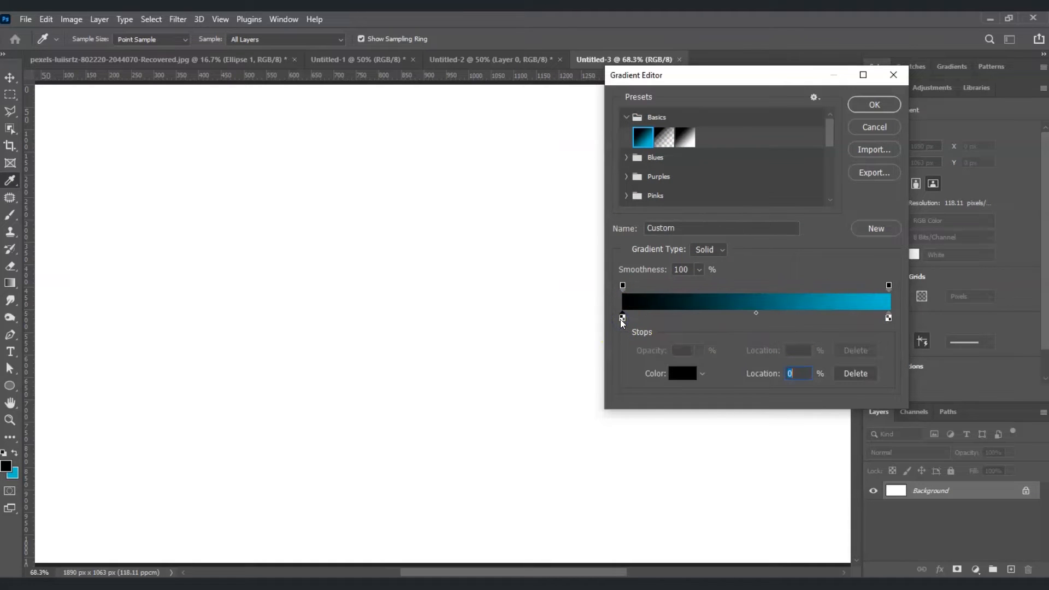
pyautogui.click(684, 374)
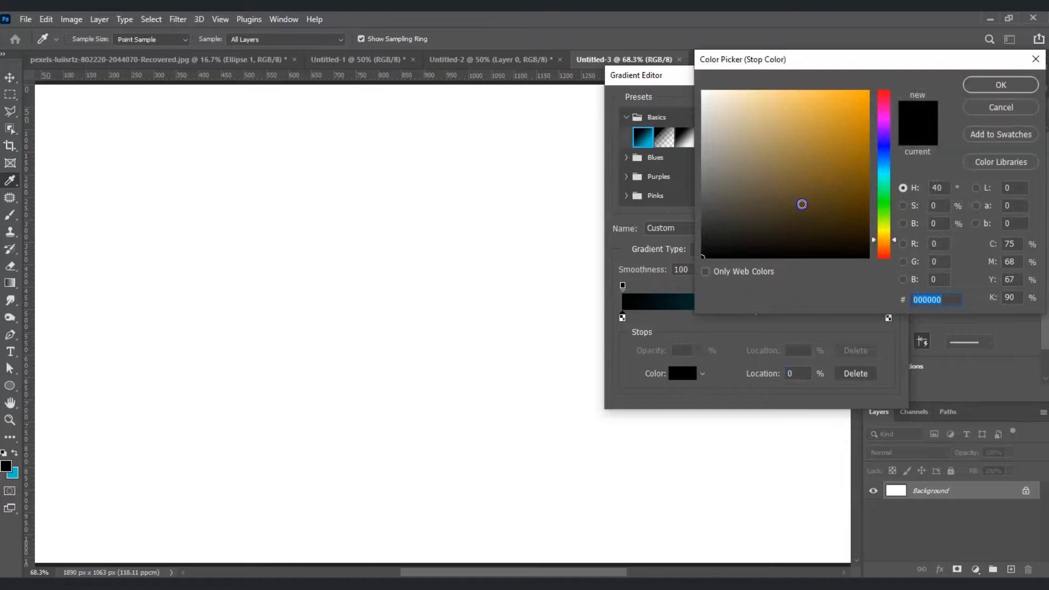
pyautogui.click(802, 204)
pyautogui.click(884, 232)
pyautogui.click(870, 90)
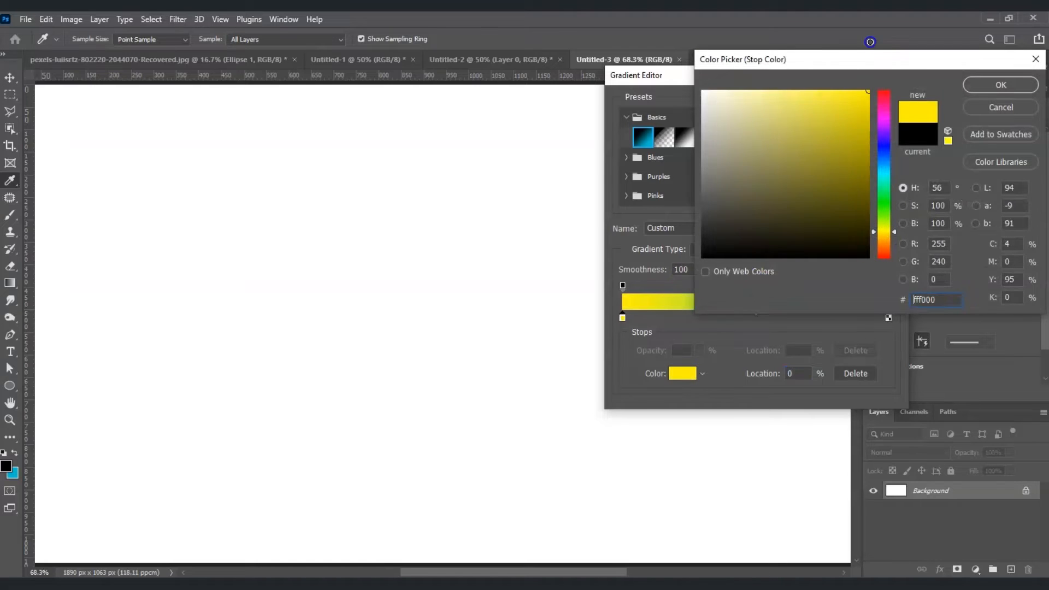
pyautogui.click(980, 86)
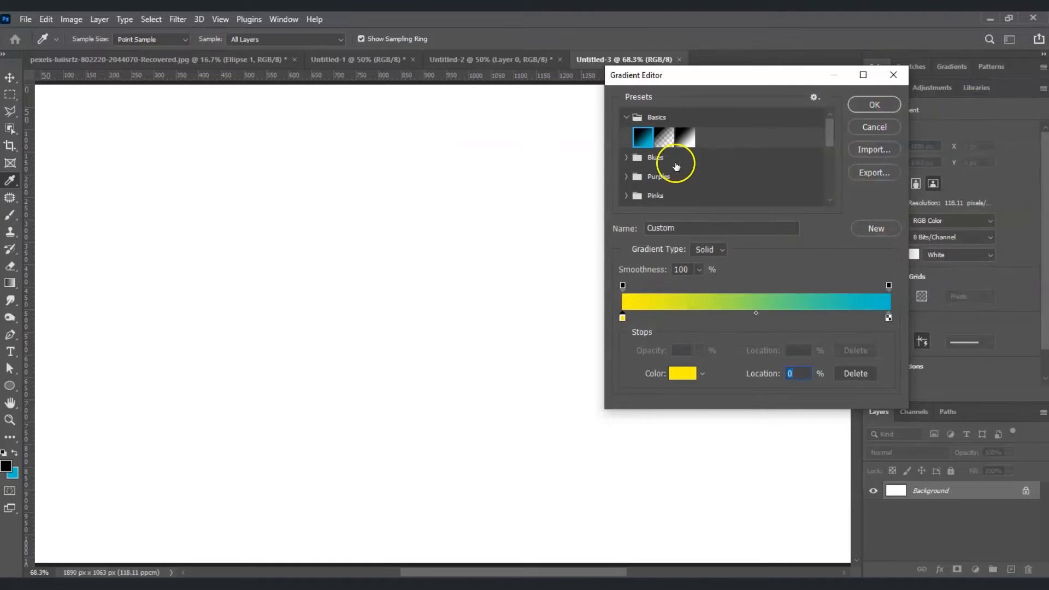
# Set the gradient's ending colour stop at 100% to orange, ff6c00, and accept the edited gradient
pyautogui.click(889, 318)
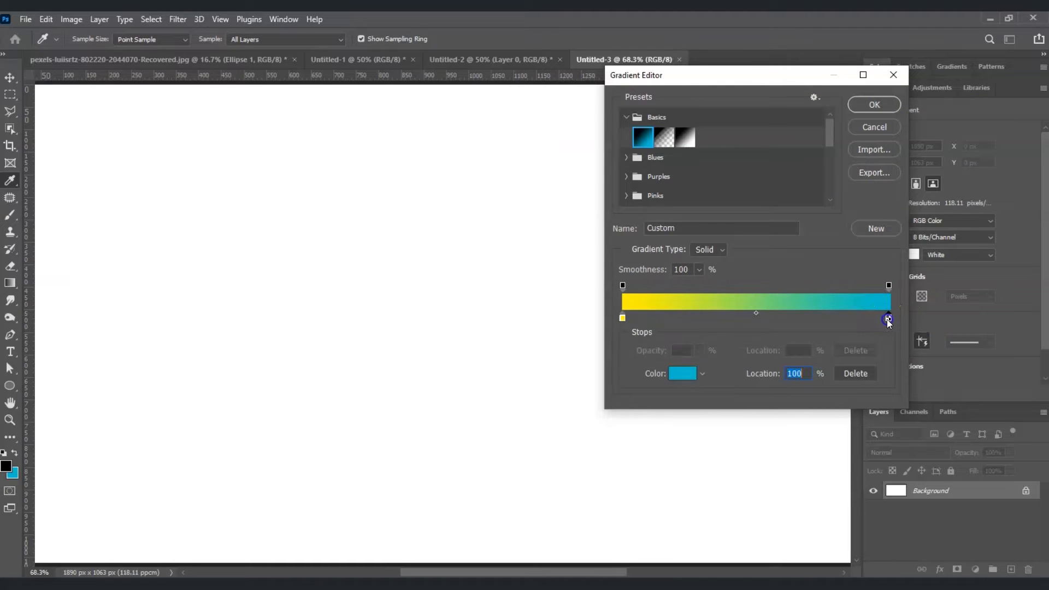
pyautogui.click(889, 318)
pyautogui.click(691, 375)
pyautogui.moveTo(885, 230); pyautogui.dragTo(891, 249)
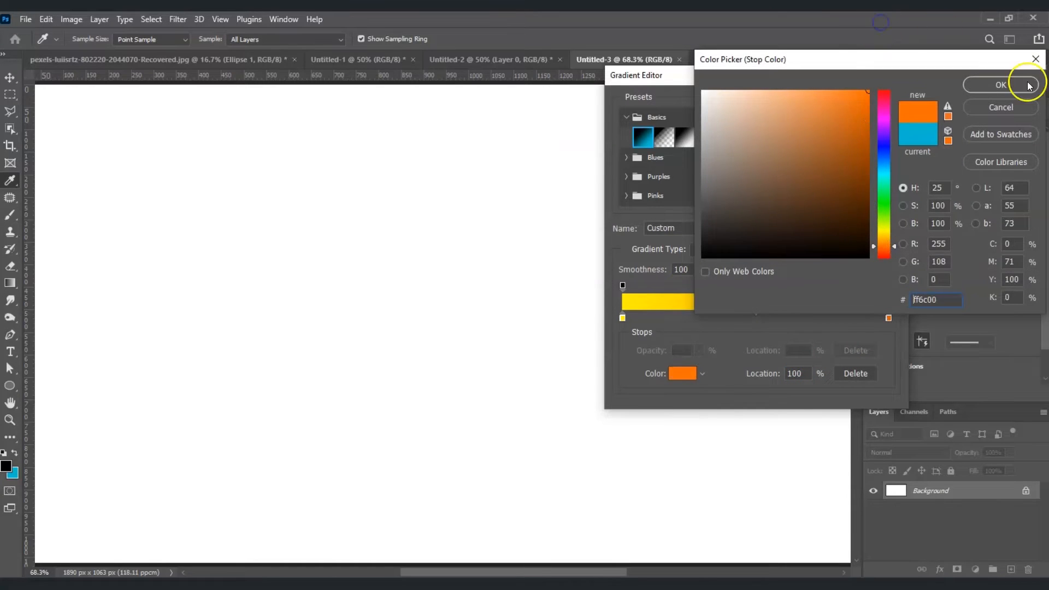
pyautogui.click(1020, 86)
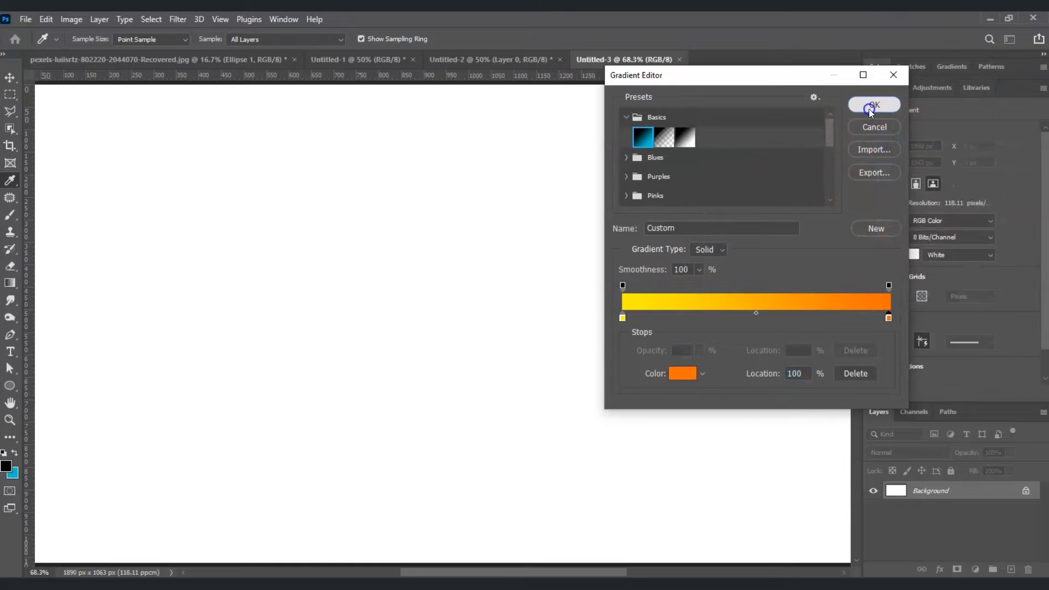
pyautogui.click(875, 105)
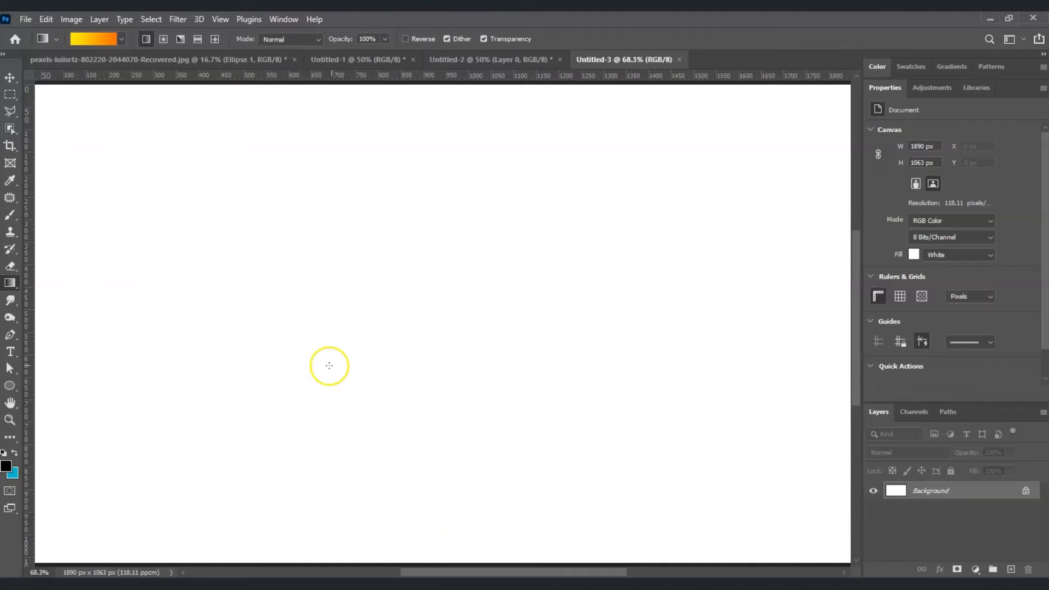
# Fill the Background layer with a vertical linear gradient, yellow at the bottom to orange at the top, and convert it to a smart object
pyautogui.moveTo(398, 555); pyautogui.dragTo(398, 91)
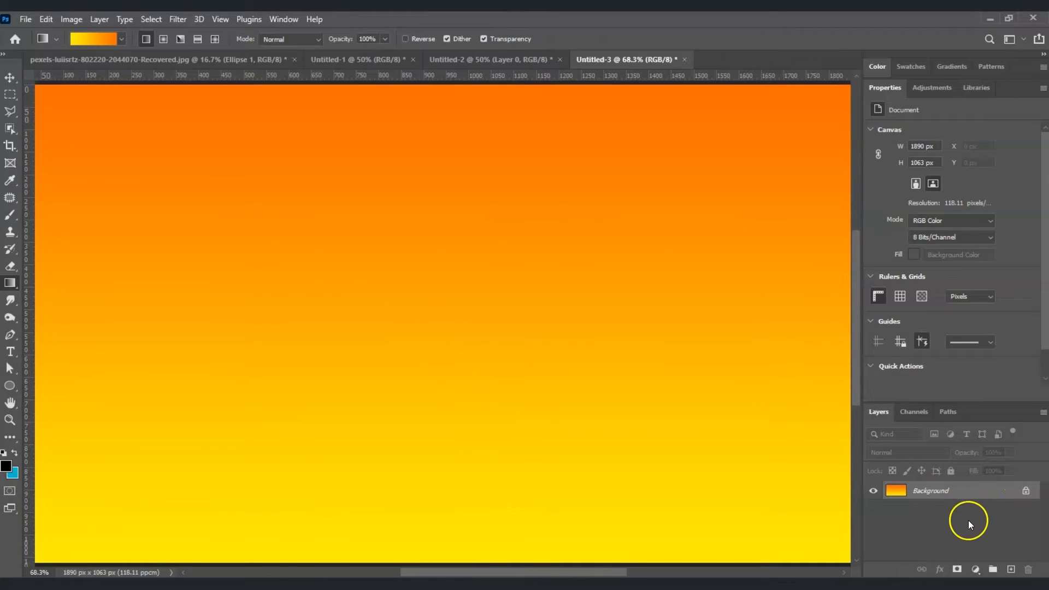
pyautogui.rightClick(972, 496)
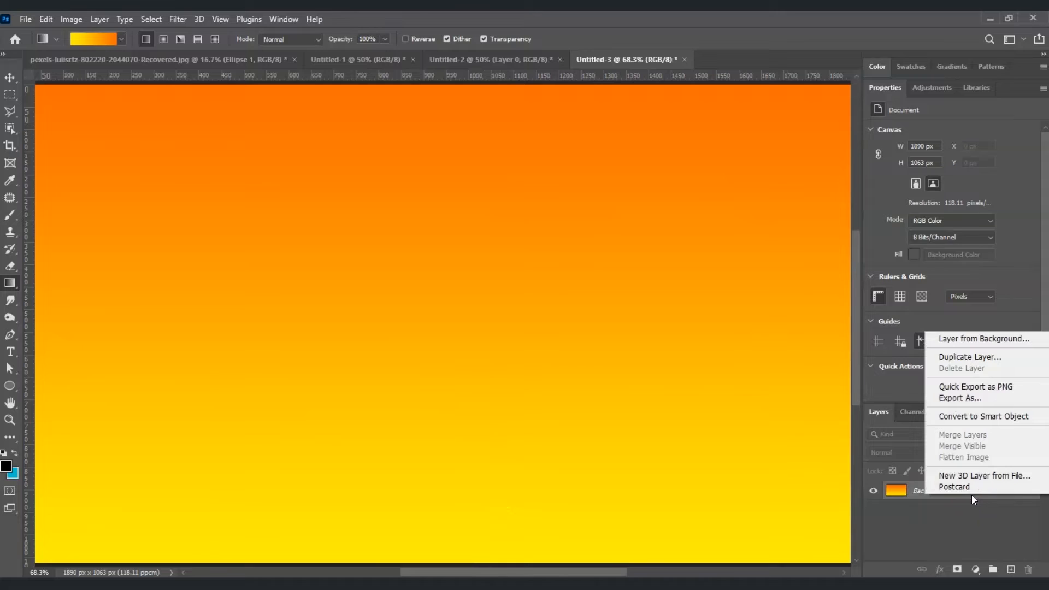
pyautogui.click(981, 417)
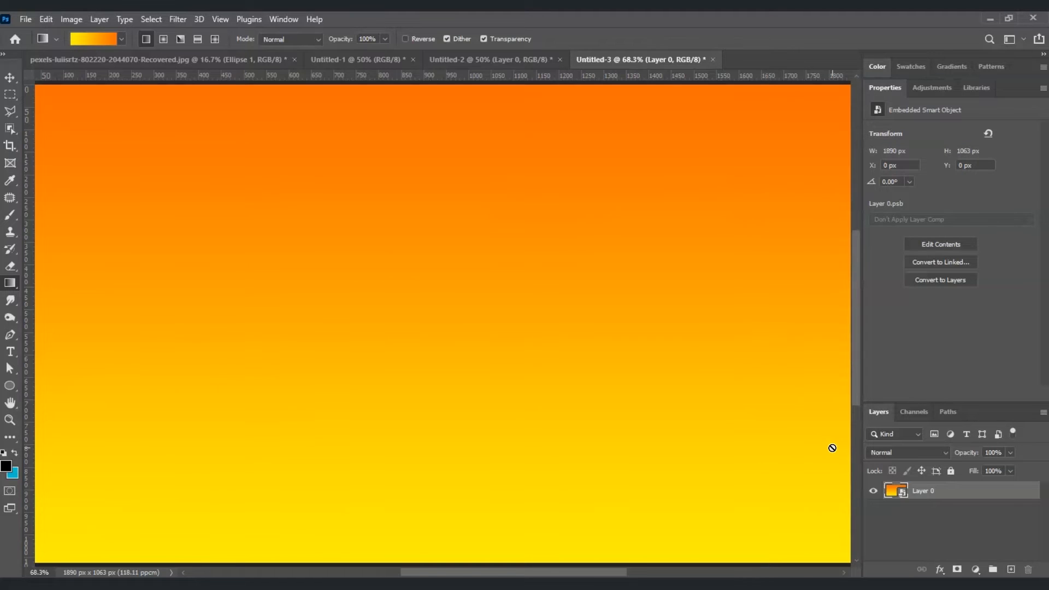
# Apply a Square-type Wave filter to the layer with 900 generators and Repeat Edge Pixels, randomizing the stripe pattern
pyautogui.click(980, 496)
pyautogui.click(178, 19)
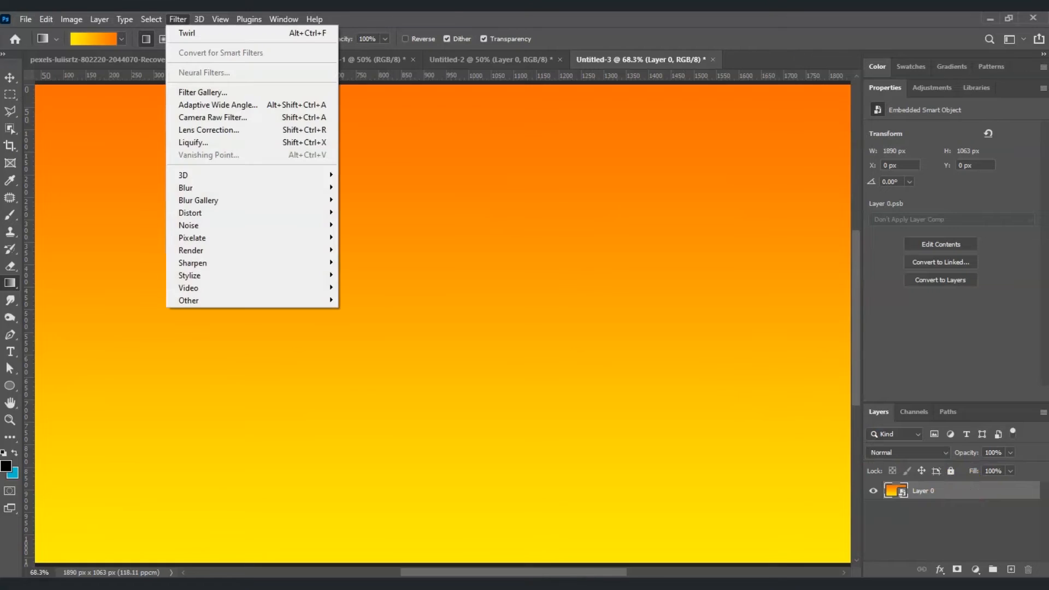
pyautogui.moveTo(250, 213)
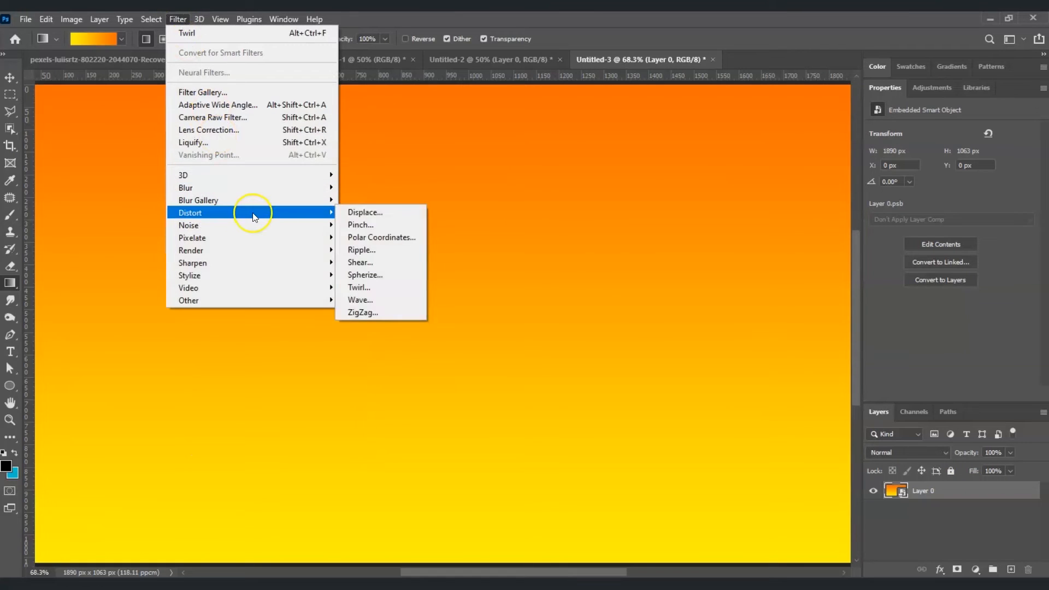
pyautogui.click(382, 300)
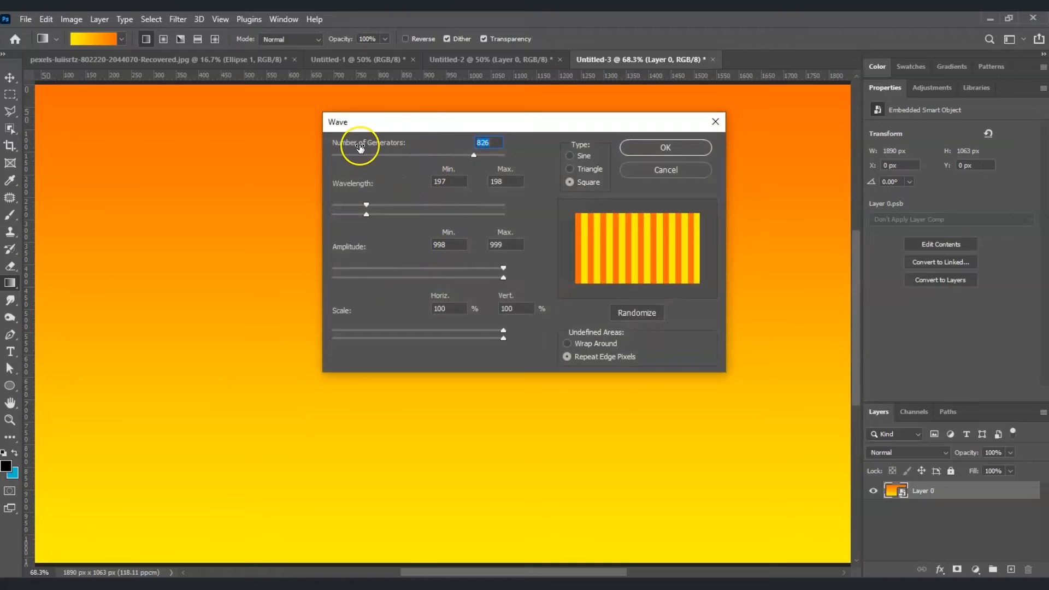
pyautogui.click(480, 156)
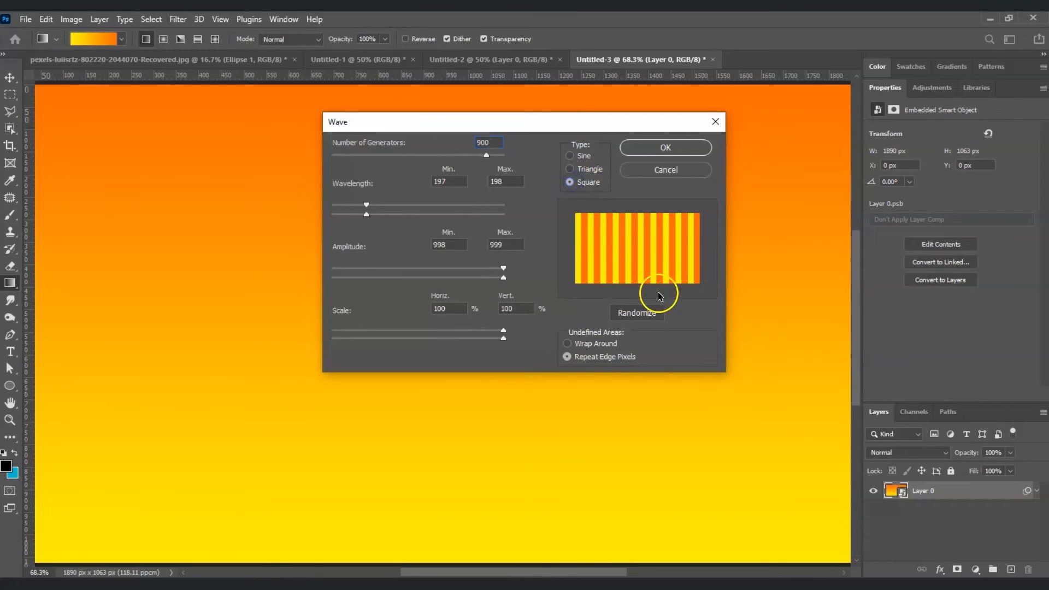
pyautogui.click(566, 360)
pyautogui.click(630, 316)
pyautogui.click(663, 152)
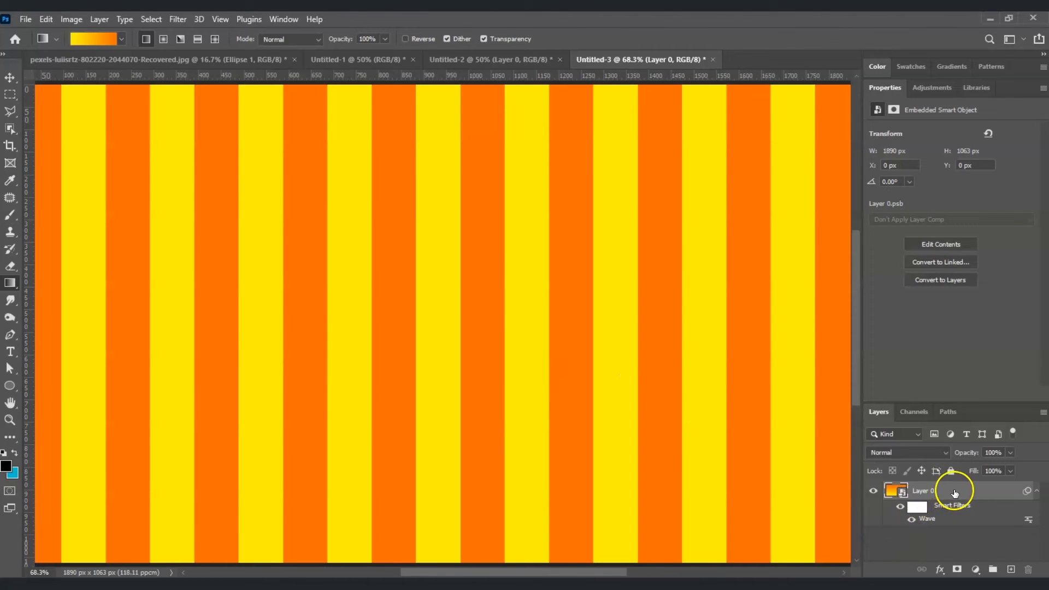
# Apply the Polar Coordinates distortion to the striped layer using Rectangular to Polar
pyautogui.click(178, 19)
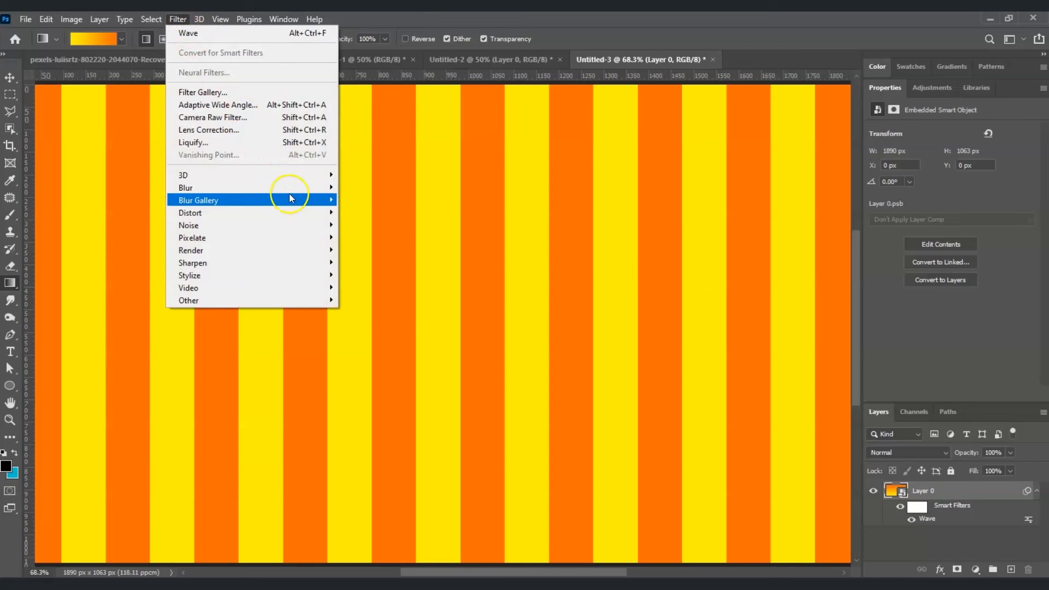
pyautogui.moveTo(298, 211)
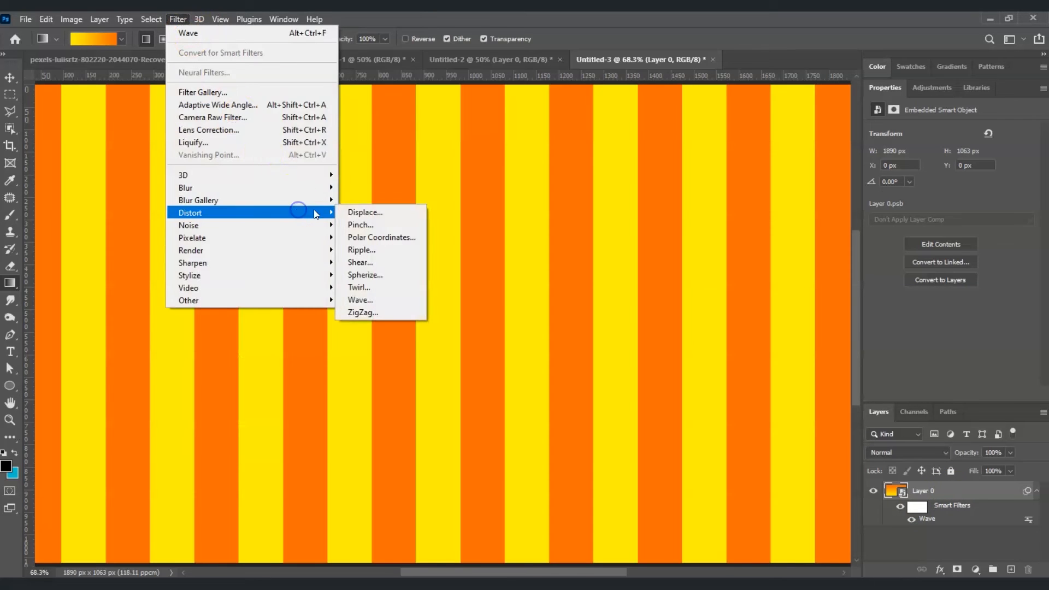
pyautogui.click(392, 236)
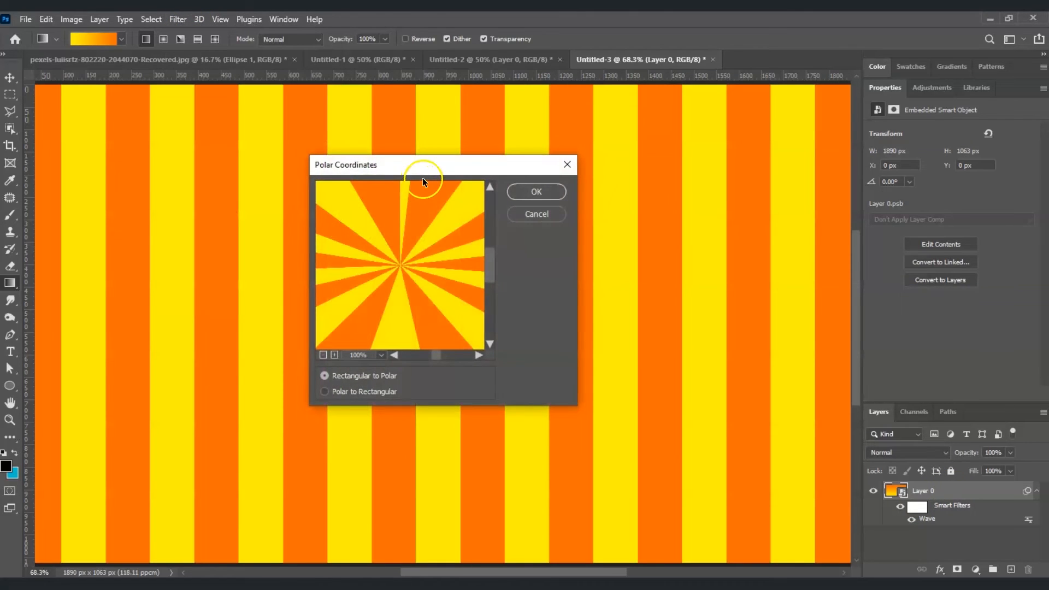
pyautogui.moveTo(426, 169); pyautogui.dragTo(496, 122)
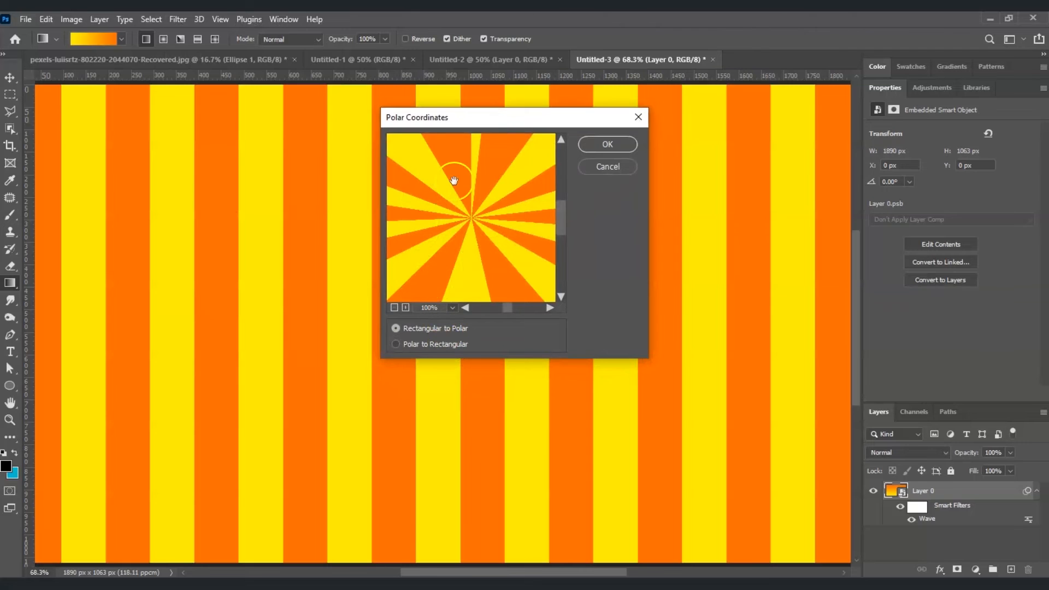
pyautogui.click(406, 343)
pyautogui.click(395, 330)
pyautogui.click(620, 142)
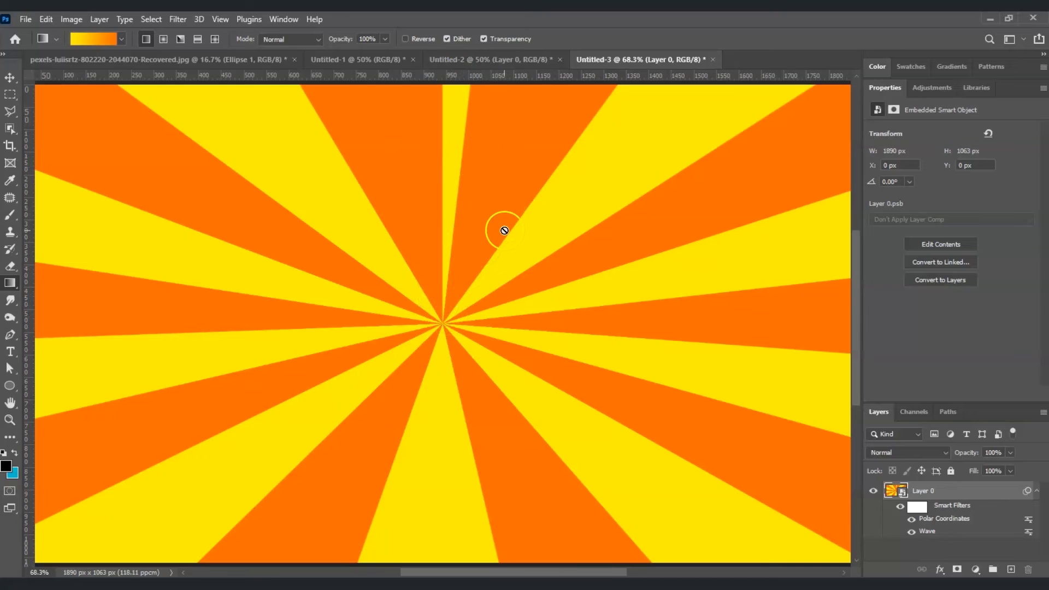
# Edit the Wave smart filter, setting the wavelength to a minimum of 167 and a maximum of 168
pyautogui.doubleClick(932, 533)
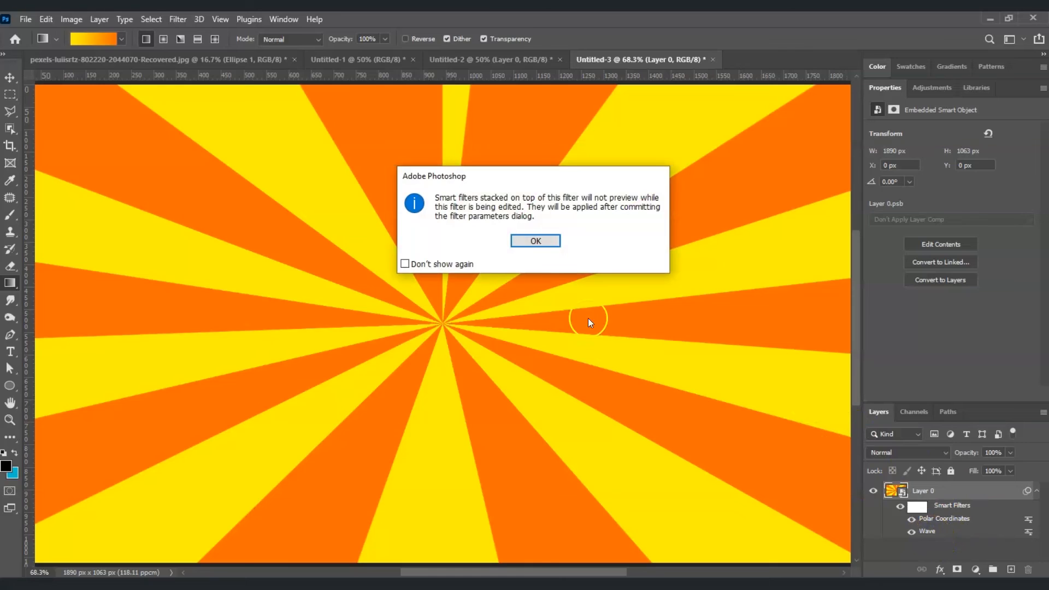
pyautogui.click(538, 241)
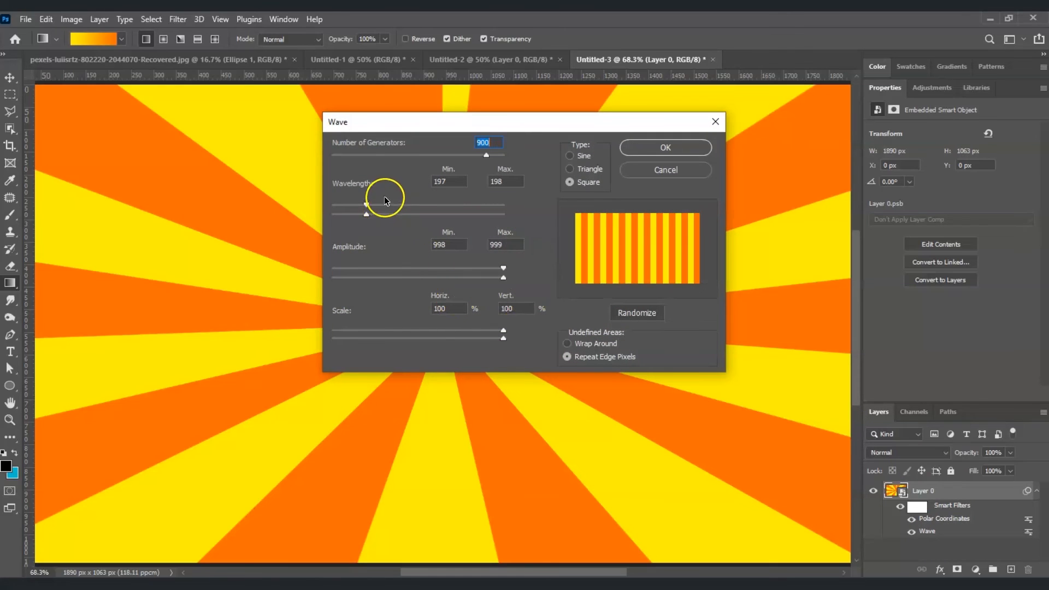
pyautogui.moveTo(368, 205); pyautogui.dragTo(365, 206)
pyautogui.moveTo(368, 217); pyautogui.dragTo(362, 219)
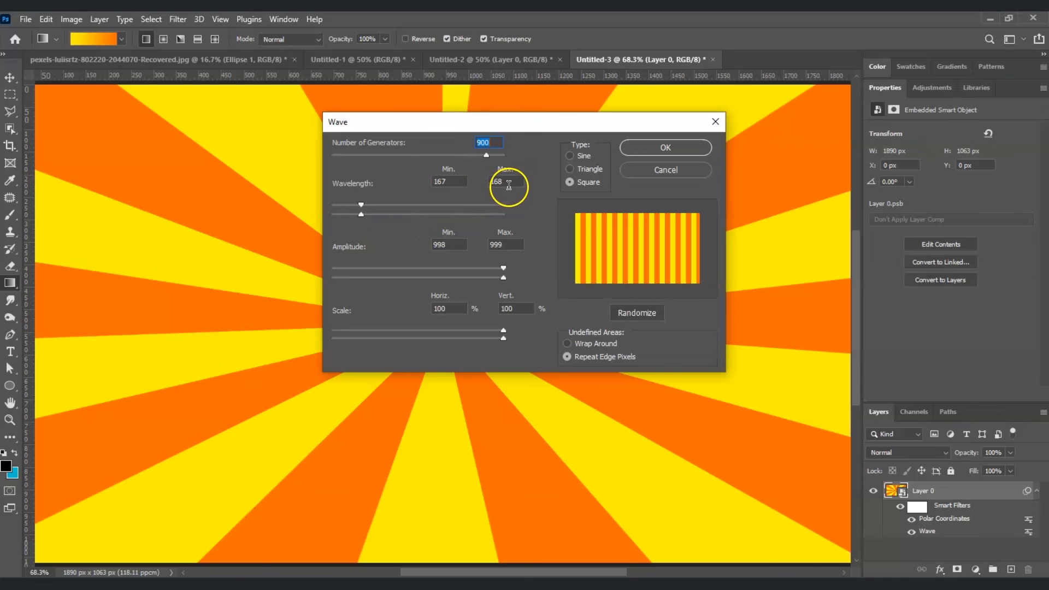
pyautogui.click(694, 150)
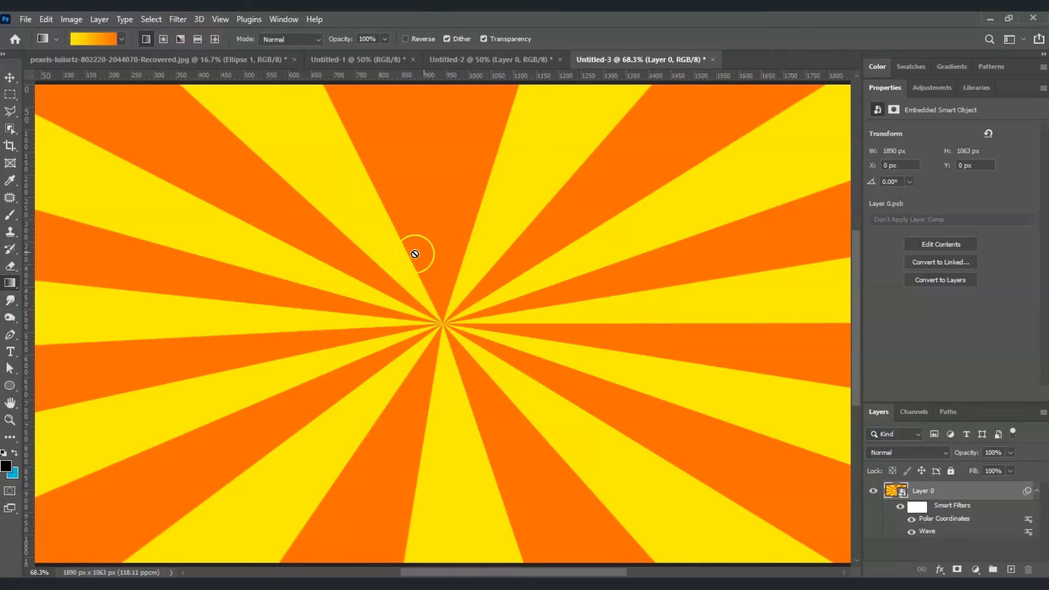
# Apply the Twirl distortion to the sunburst layer with a small negative angle for a gentle swirl
pyautogui.click(176, 19)
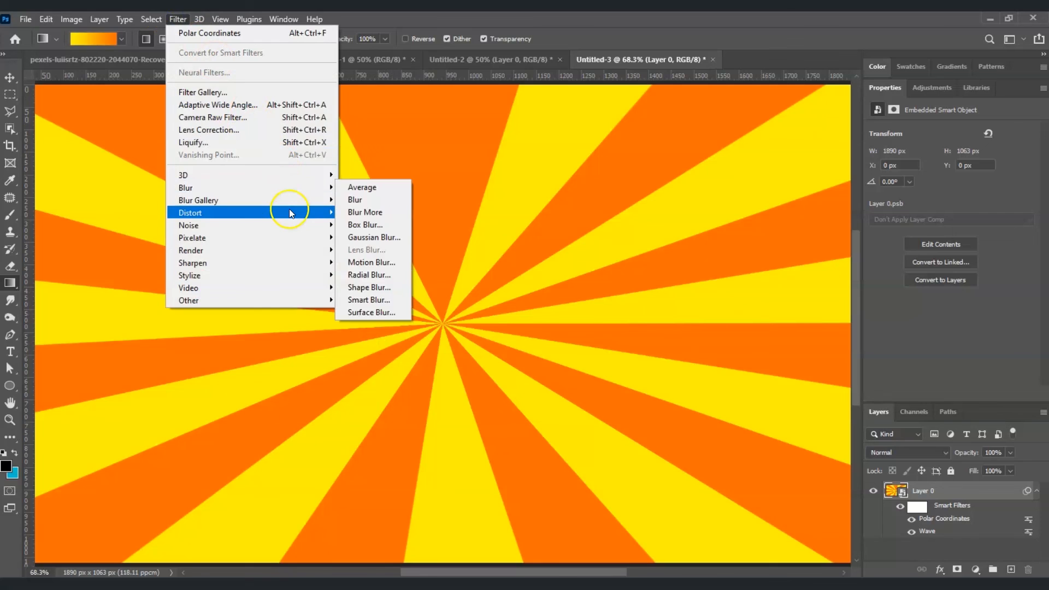
pyautogui.moveTo(290, 209)
pyautogui.click(371, 287)
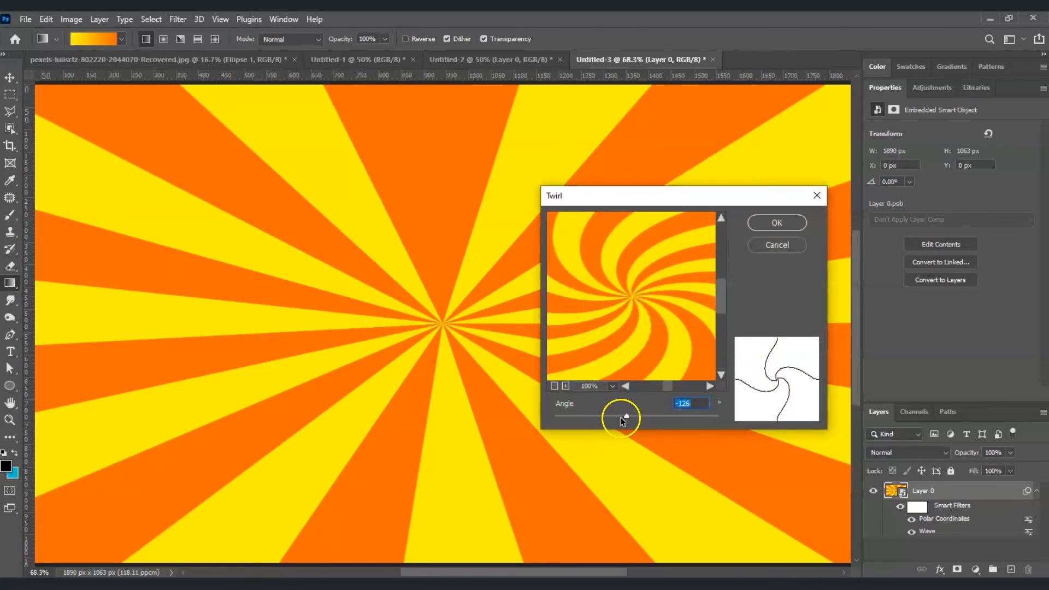
pyautogui.moveTo(628, 416); pyautogui.dragTo(637, 418)
pyautogui.moveTo(635, 417); pyautogui.dragTo(634, 418)
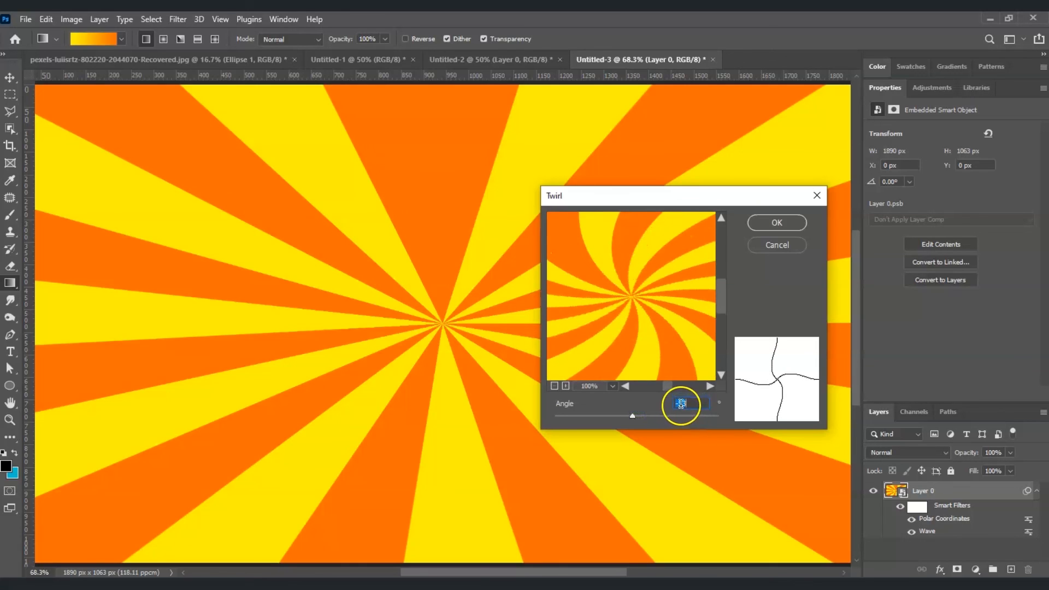
pyautogui.click(769, 225)
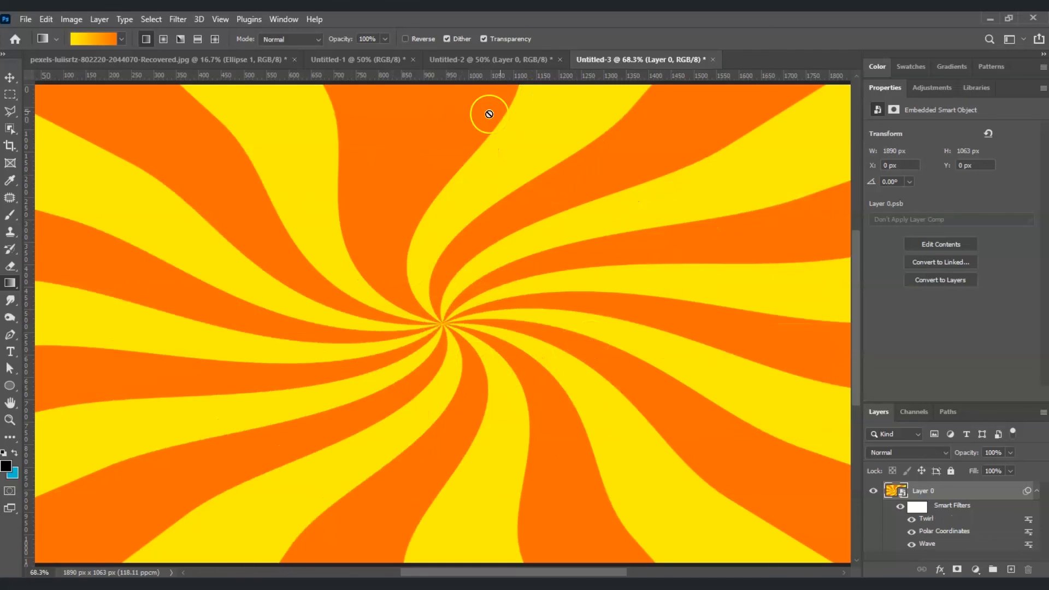